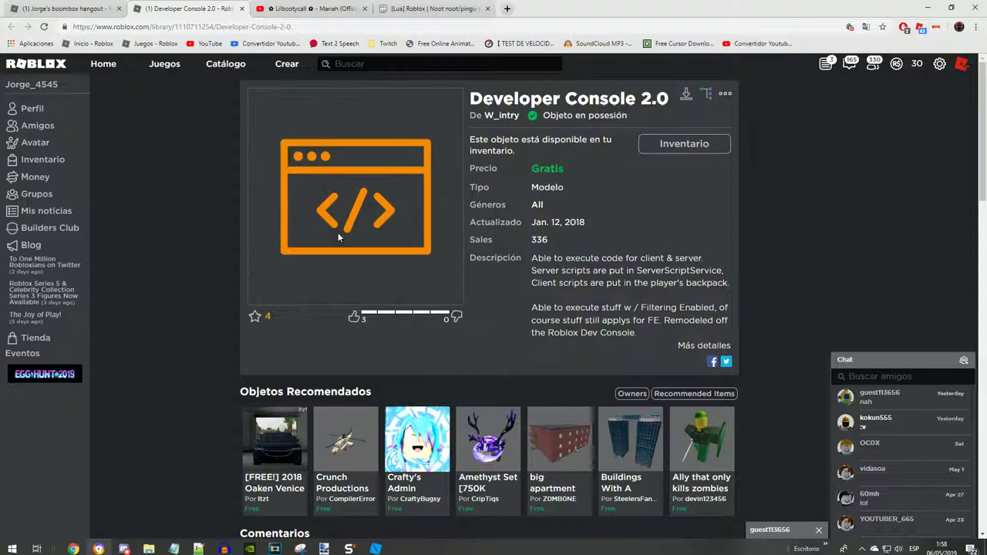
# - Insert the Developer Console 2.0 model from Inventory > My Models, then orbit to inspect it
pyautogui.click(687, 149)
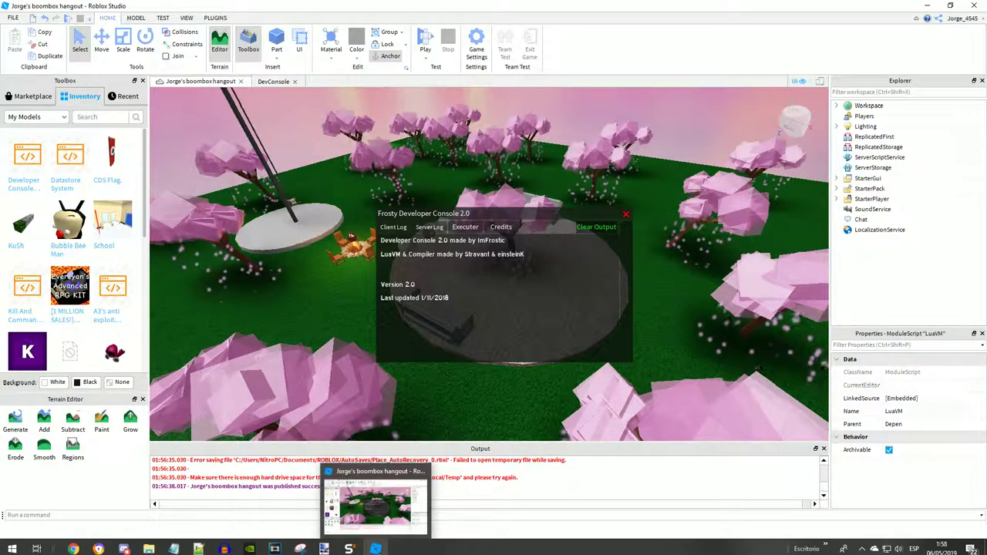
pyautogui.moveTo(375, 548)
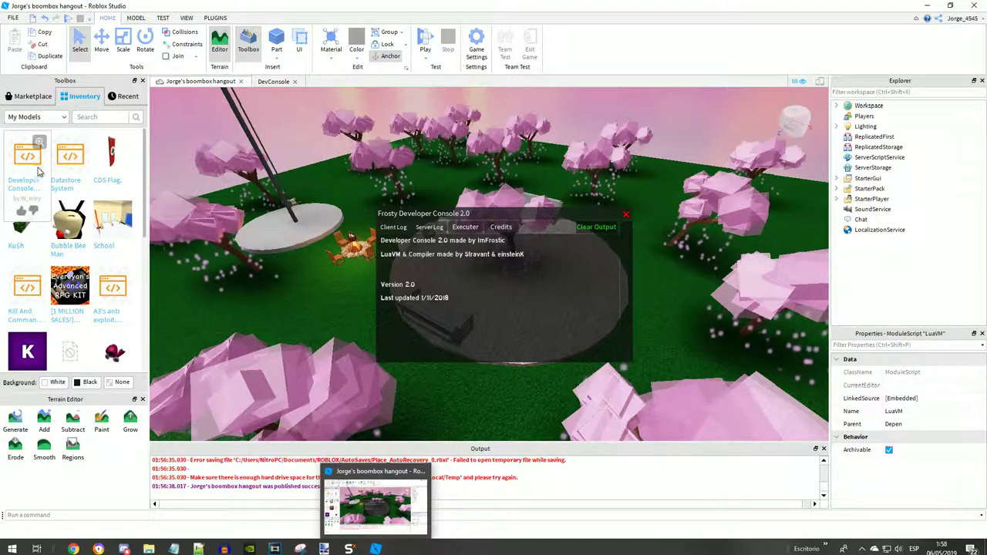
pyautogui.click(11, 187)
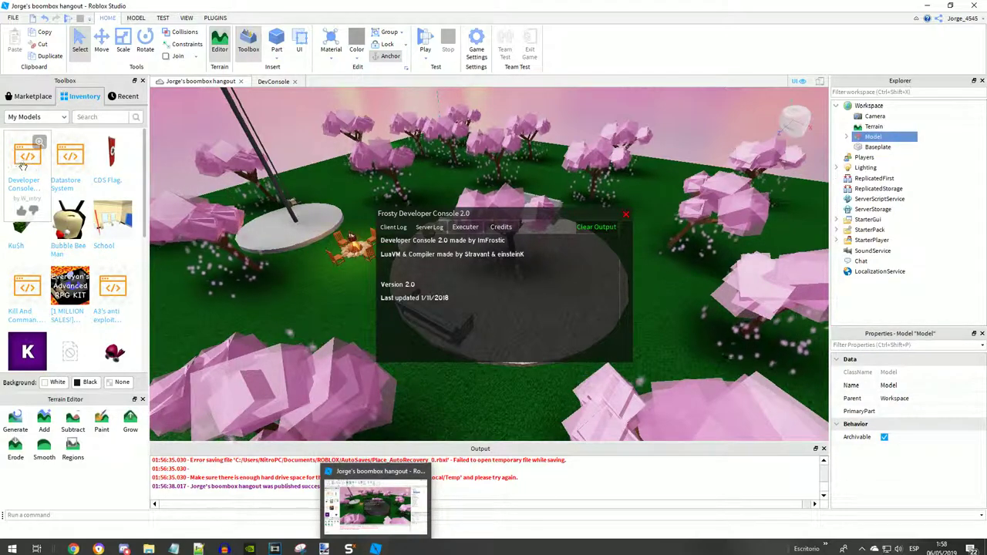
pyautogui.moveTo(254, 144); pyautogui.dragTo(310, 170, button='right')
pyautogui.click(310, 170)
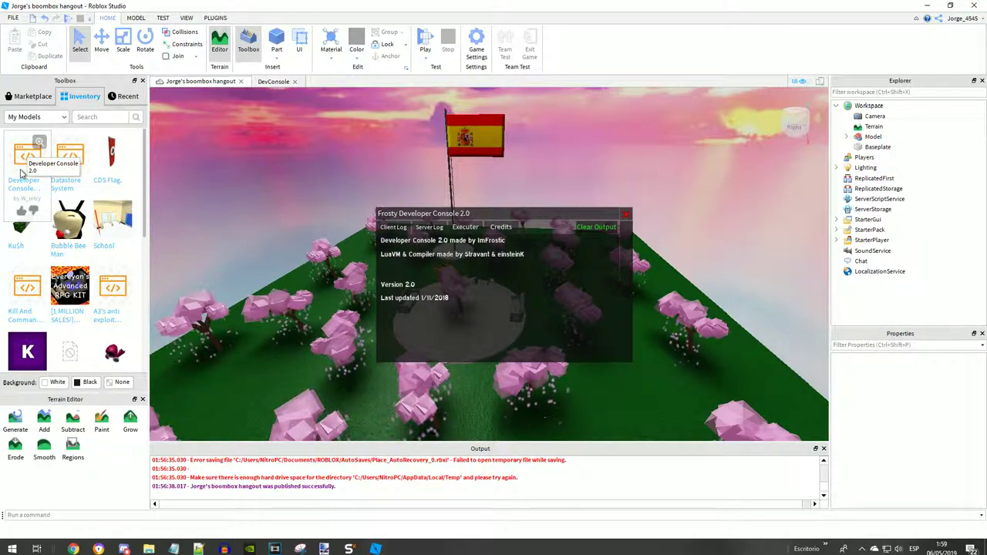
# - Move the DevConsole model into Workspace and then back under StarterGui
pyautogui.click(836, 220)
pyautogui.click(862, 230)
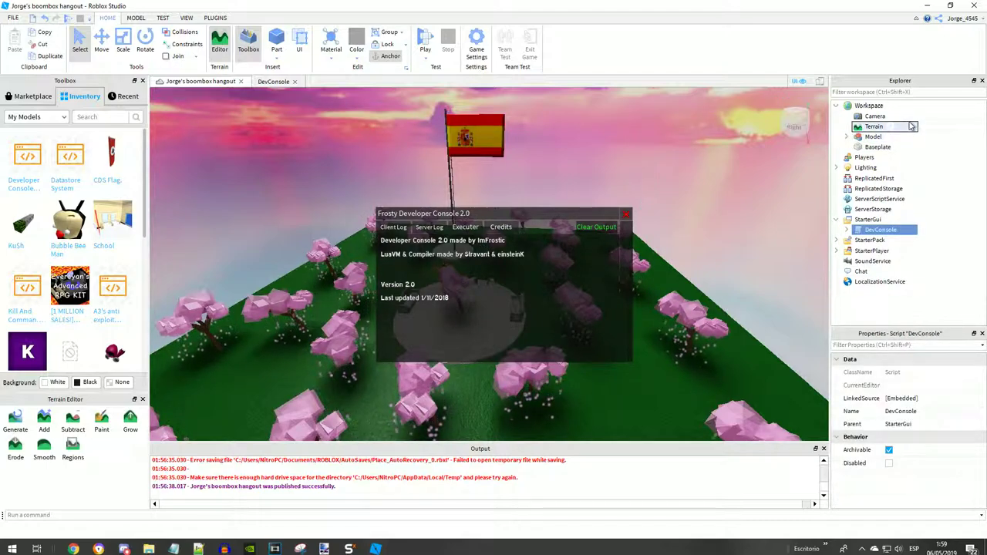
pyautogui.moveTo(868, 106); pyautogui.dragTo(868, 107)
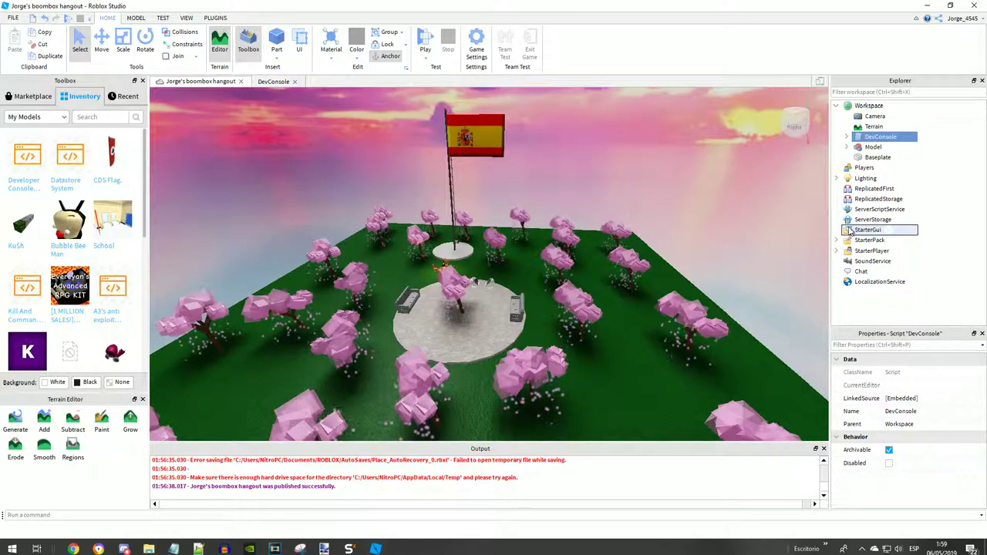
pyautogui.moveTo(851, 230); pyautogui.dragTo(862, 233)
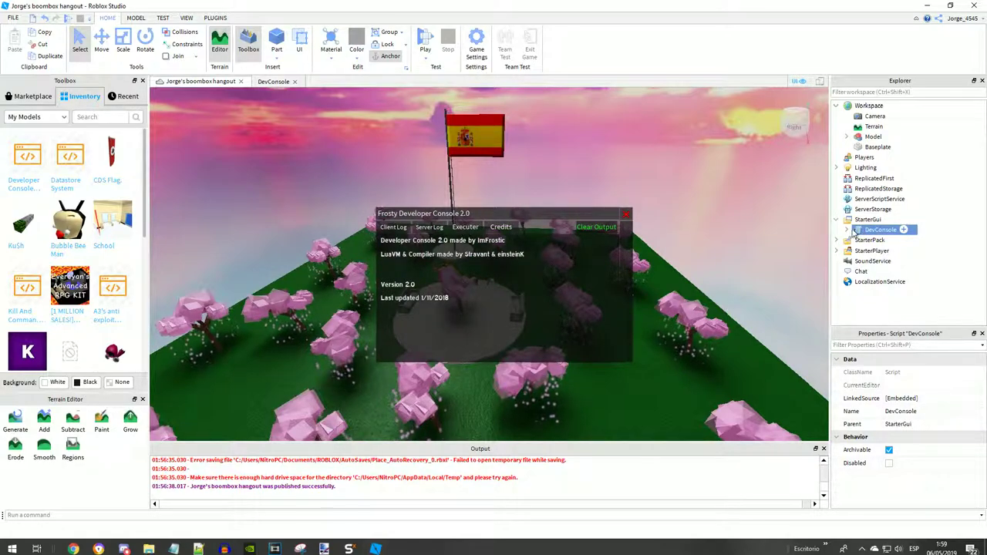
# - Confirm ServerBase and ClientBase in DevConsole > Depen are not disabled, then collapse the tree
pyautogui.click(849, 231)
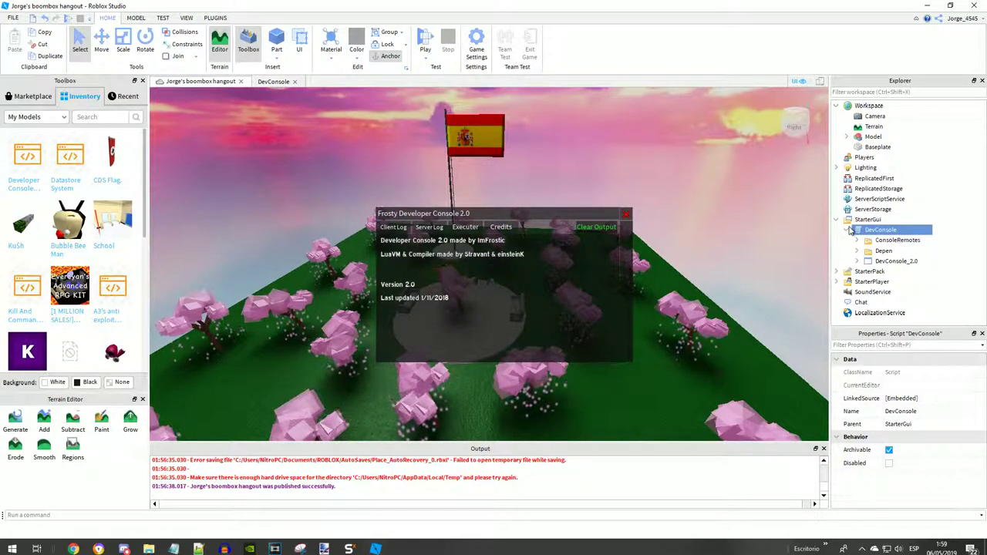
pyautogui.click(858, 251)
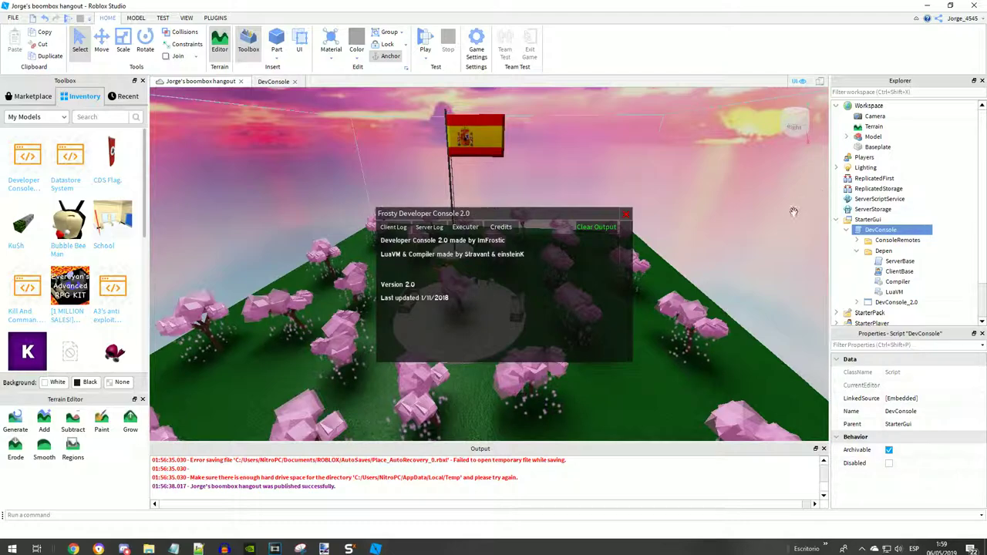
pyautogui.click(887, 262)
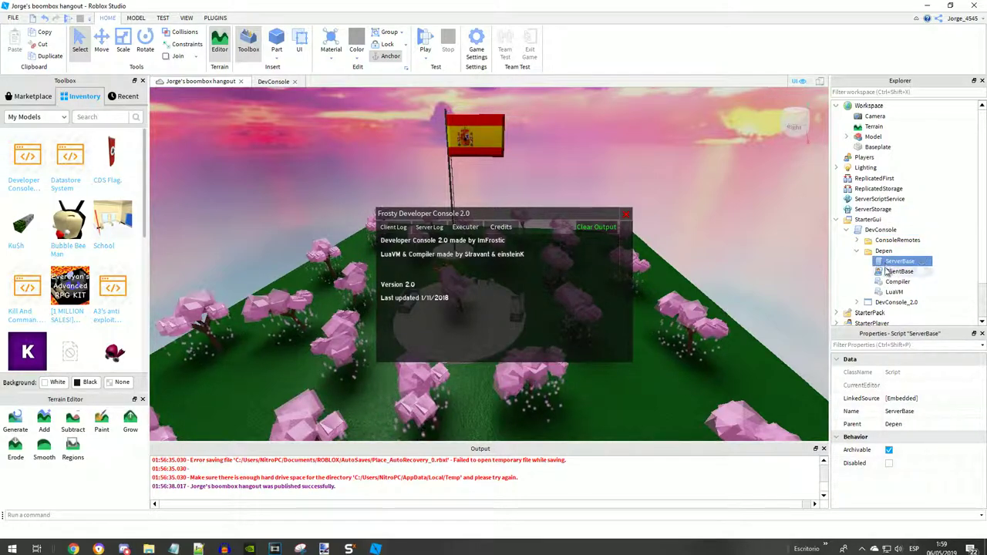
pyautogui.click(891, 272)
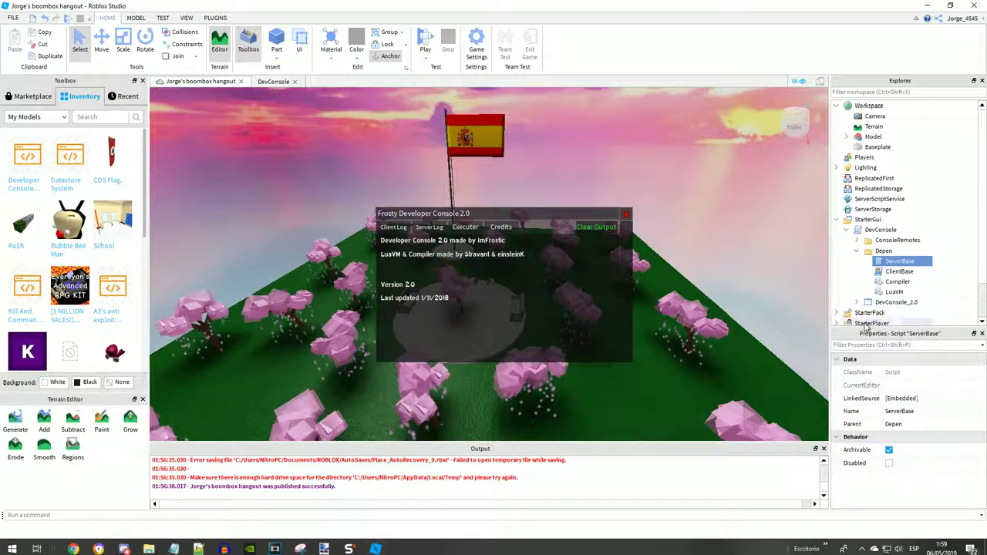
pyautogui.click(890, 464)
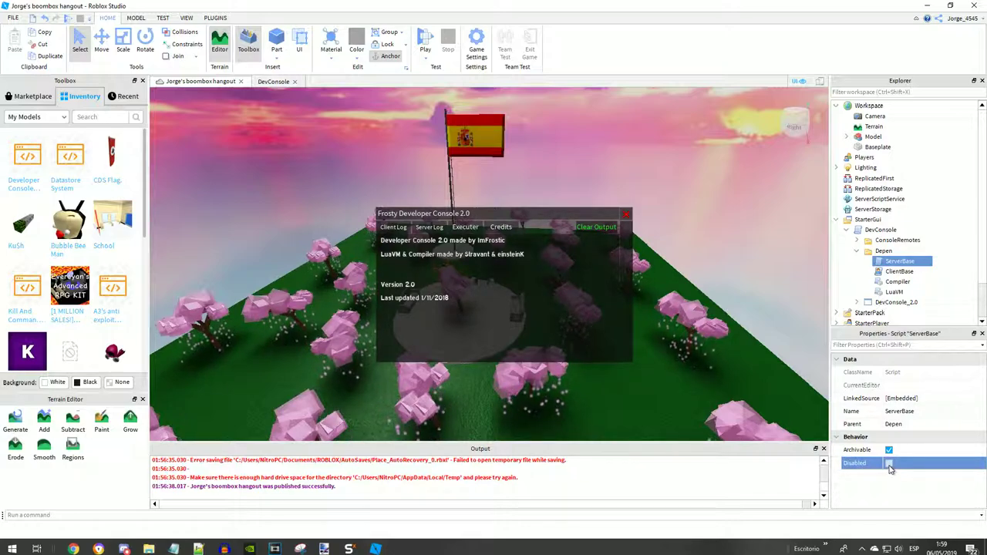
pyautogui.click(889, 272)
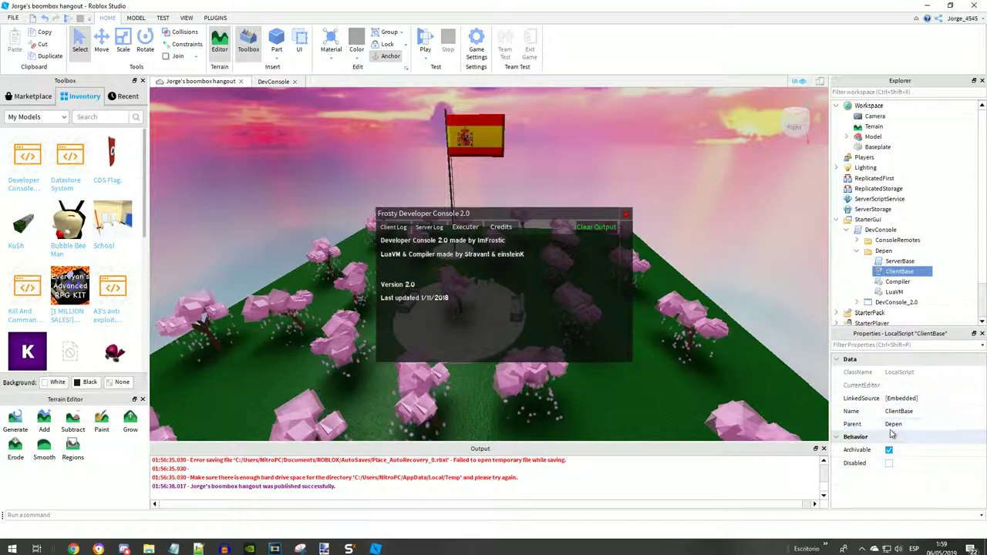
pyautogui.click(887, 262)
pyautogui.click(857, 250)
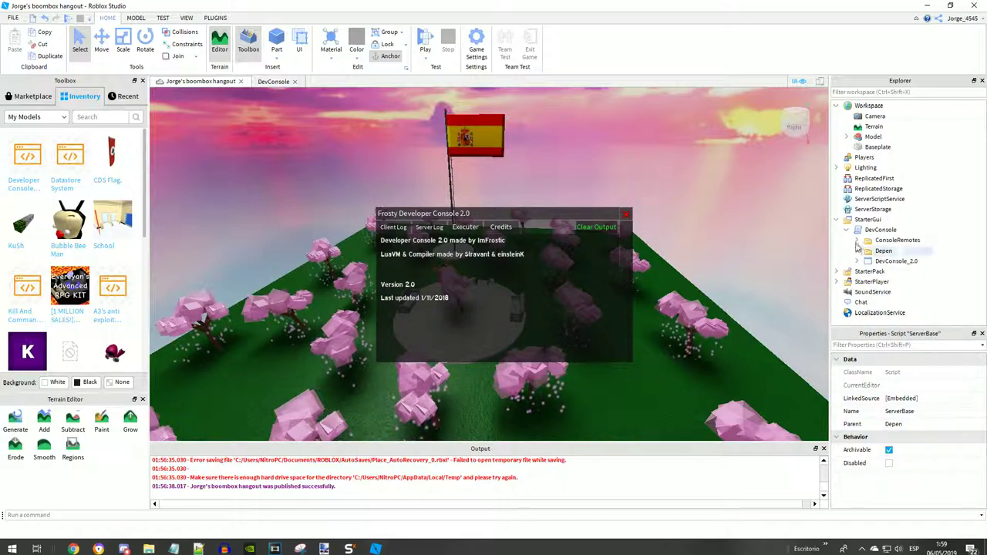
pyautogui.click(846, 229)
pyautogui.click(835, 221)
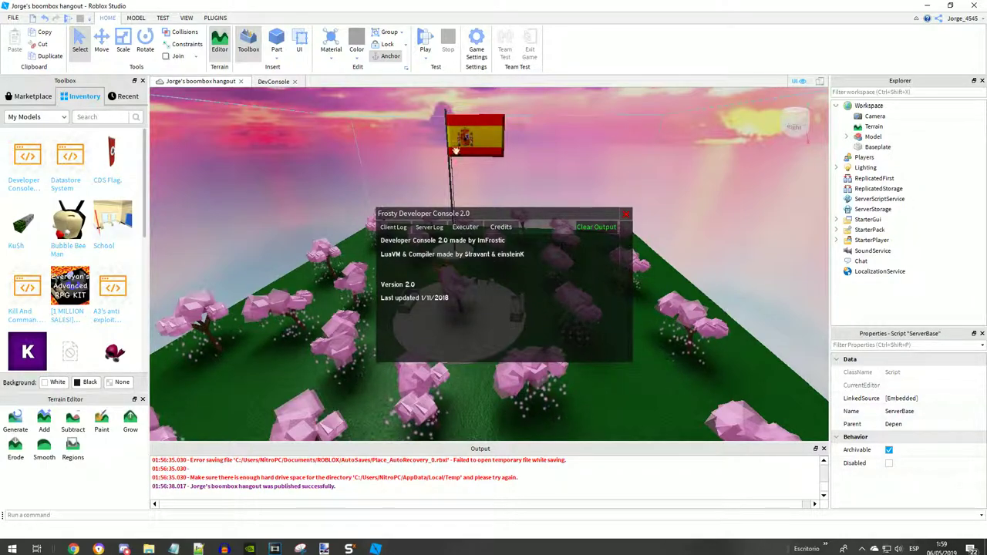
# - Publish the place to Roblox, dismiss the Save File Failure warning, and minimize Studio
pyautogui.click(11, 18)
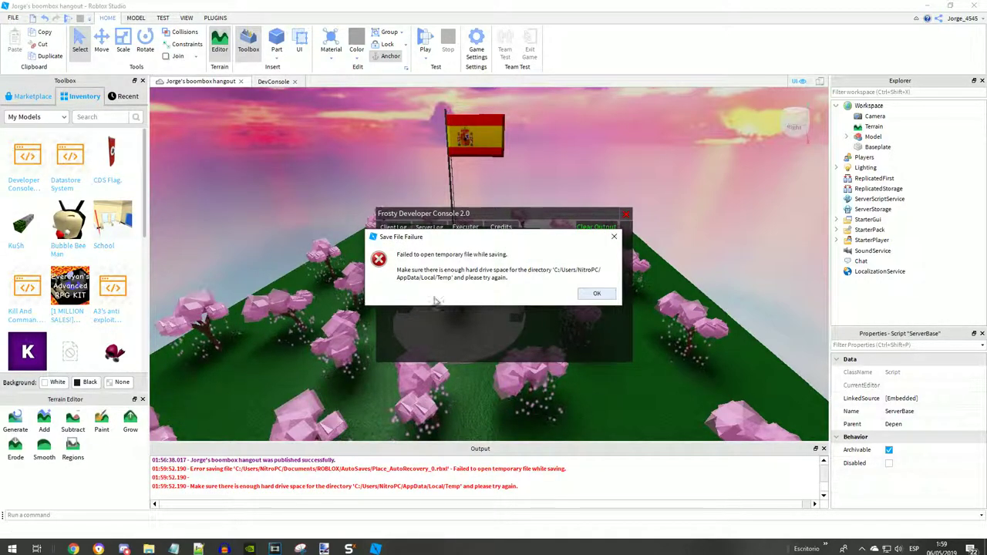
pyautogui.click(596, 294)
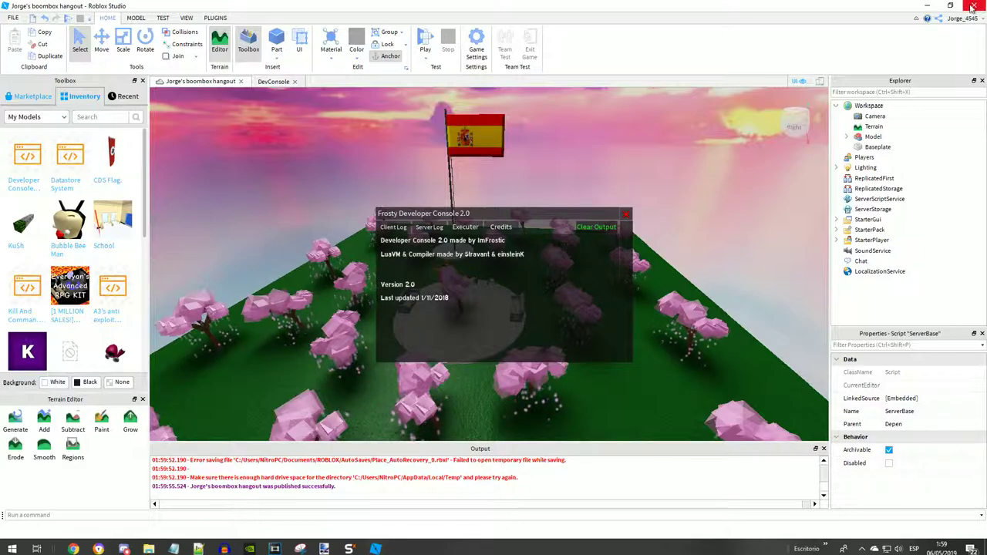
pyautogui.click(927, 5)
# - Reload Jorge's boombox hangout game page in Chrome and launch it with Play
pyautogui.click(54, 8)
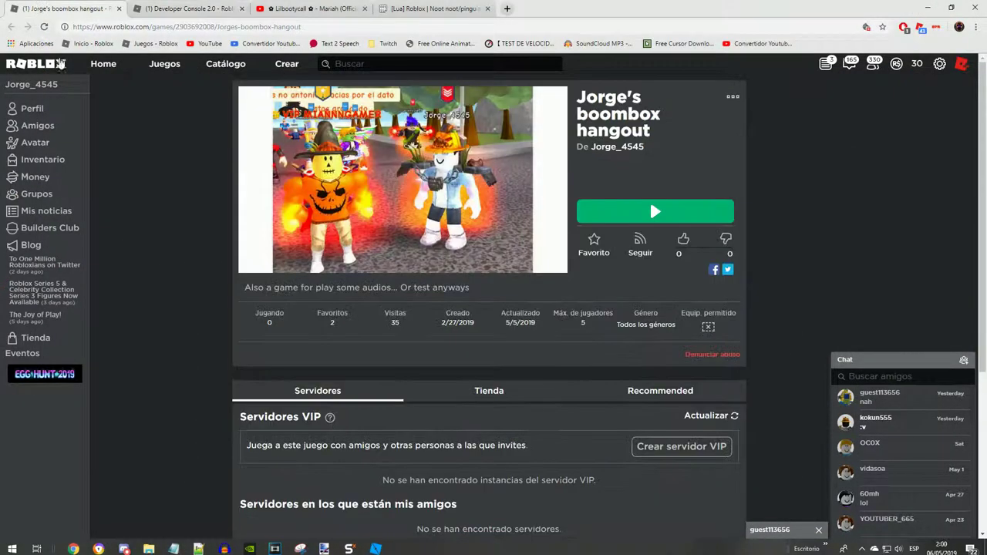
pyautogui.click(46, 28)
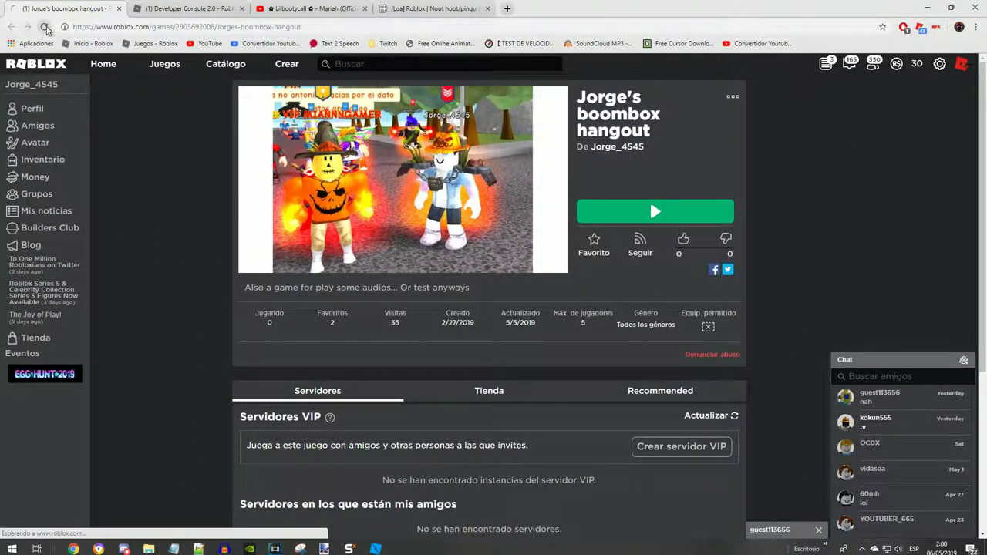
pyautogui.click(654, 211)
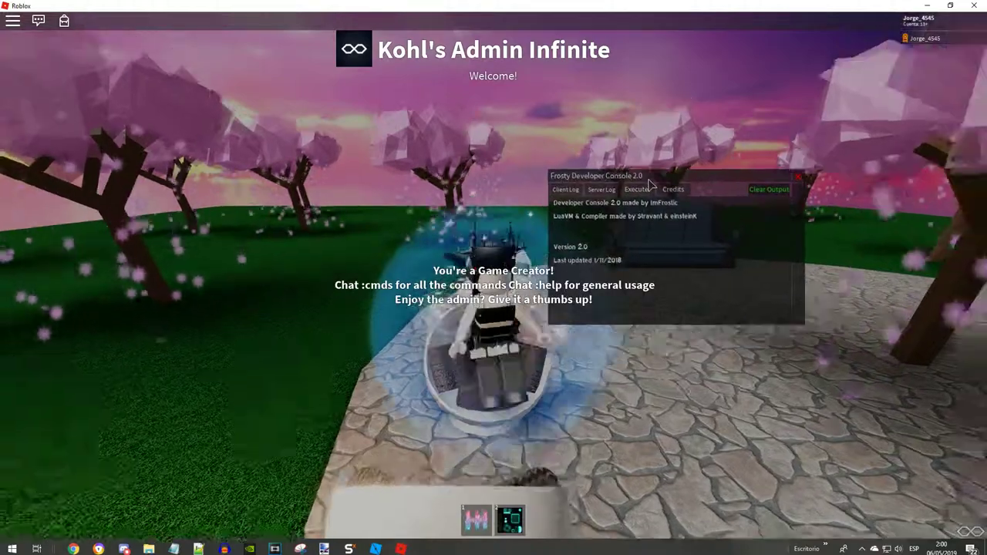
# - Move the console aside, open its Executer and clear the sample code
pyautogui.moveTo(590, 218); pyautogui.dragTo(661, 156)
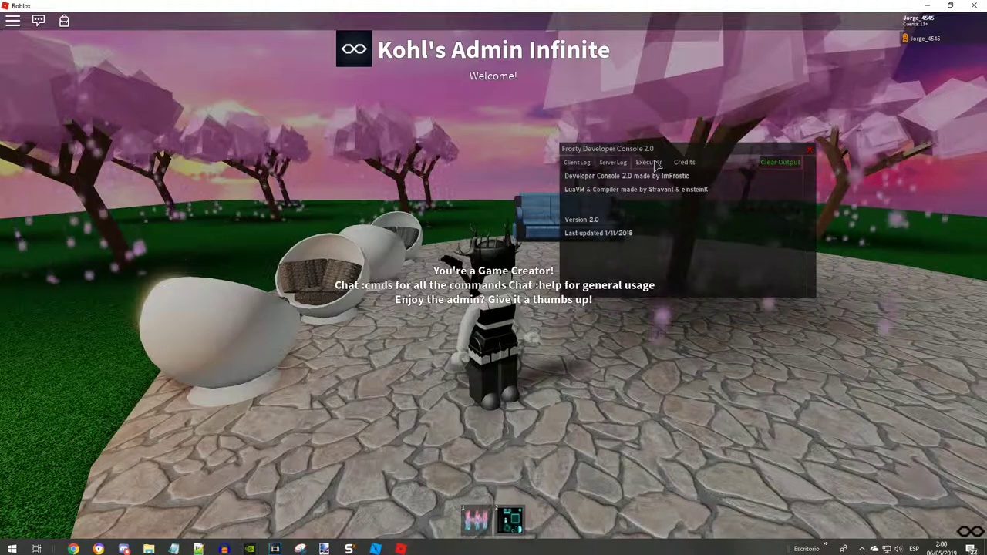
pyautogui.click(650, 163)
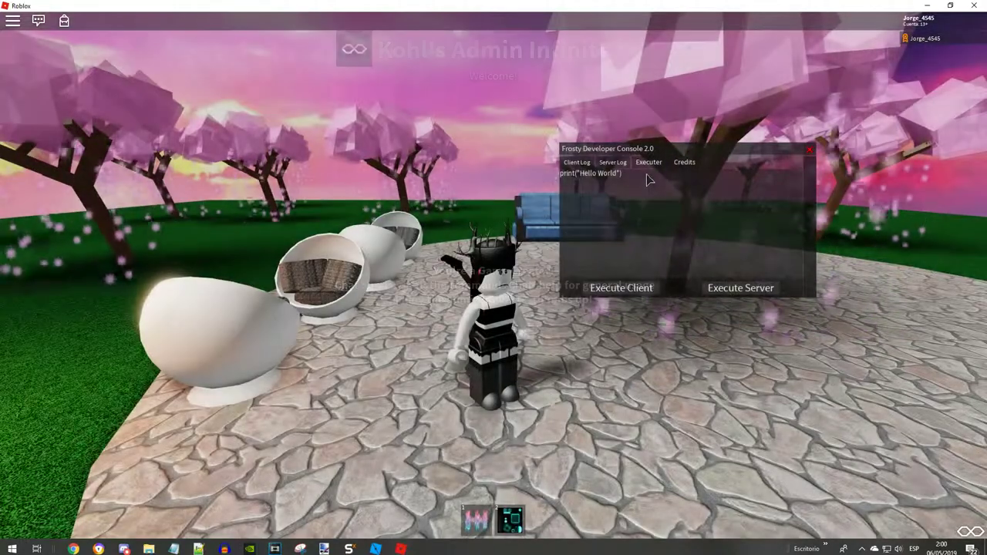
pyautogui.click(648, 180)
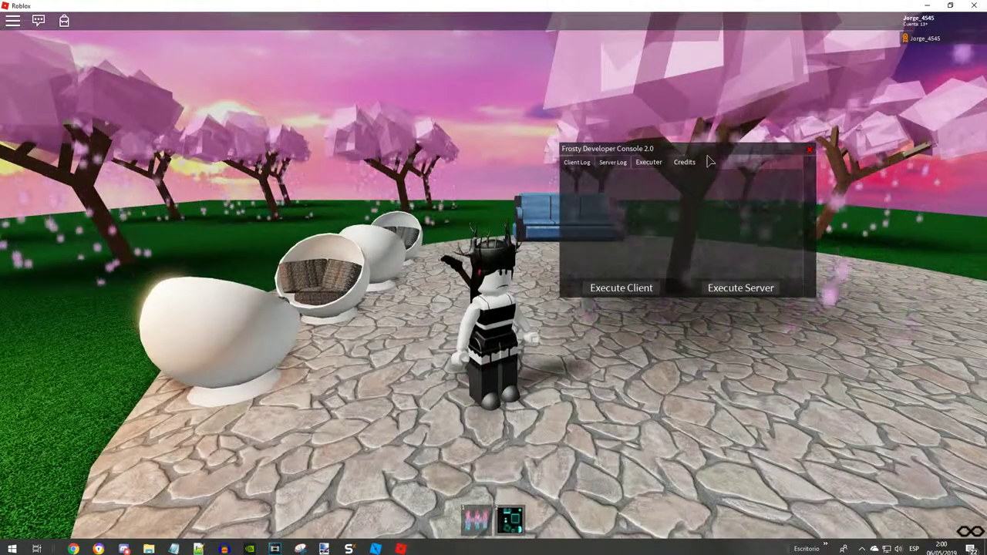
pyautogui.click(684, 162)
pyautogui.click(648, 170)
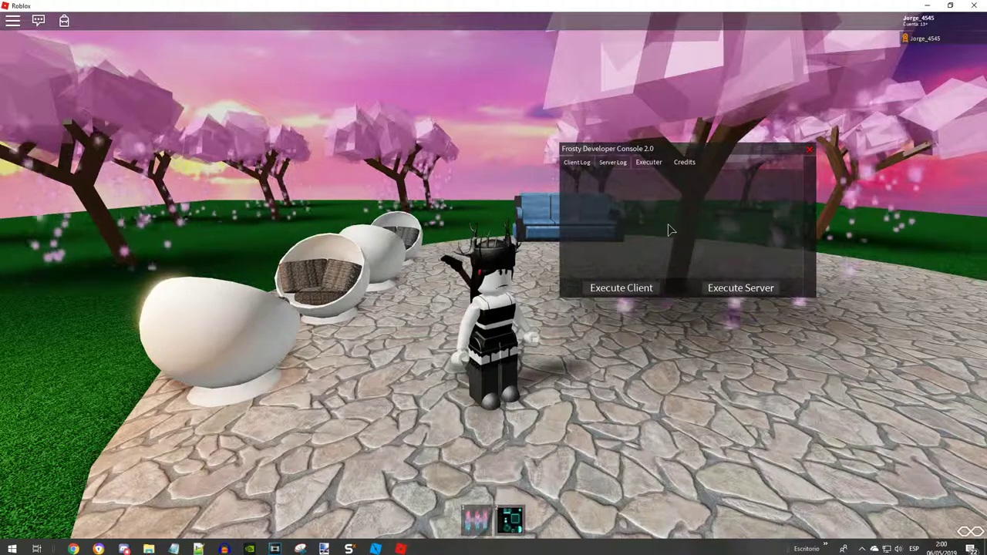
# - View the console's Credits, Server Log and Client Log, then return to the Executer
pyautogui.click(684, 162)
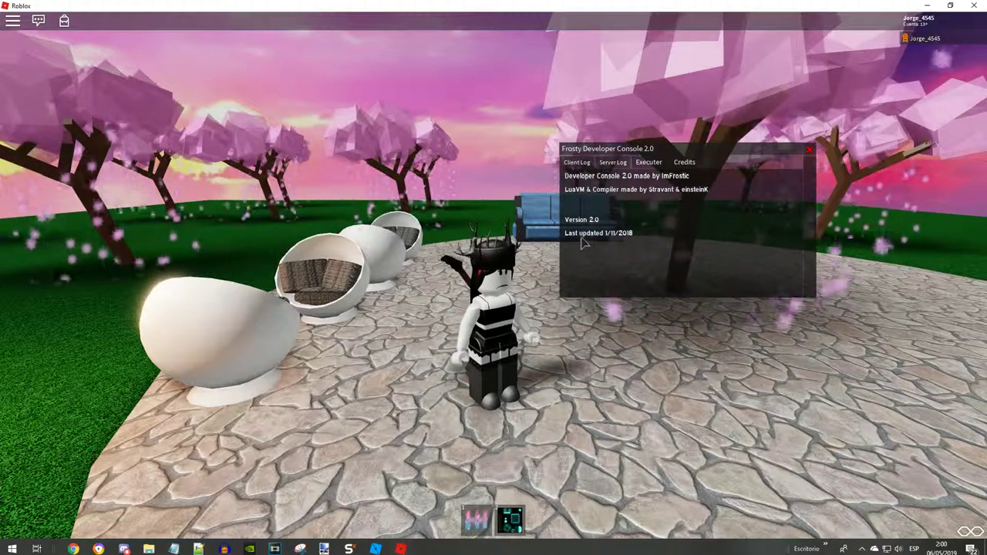
pyautogui.click(615, 165)
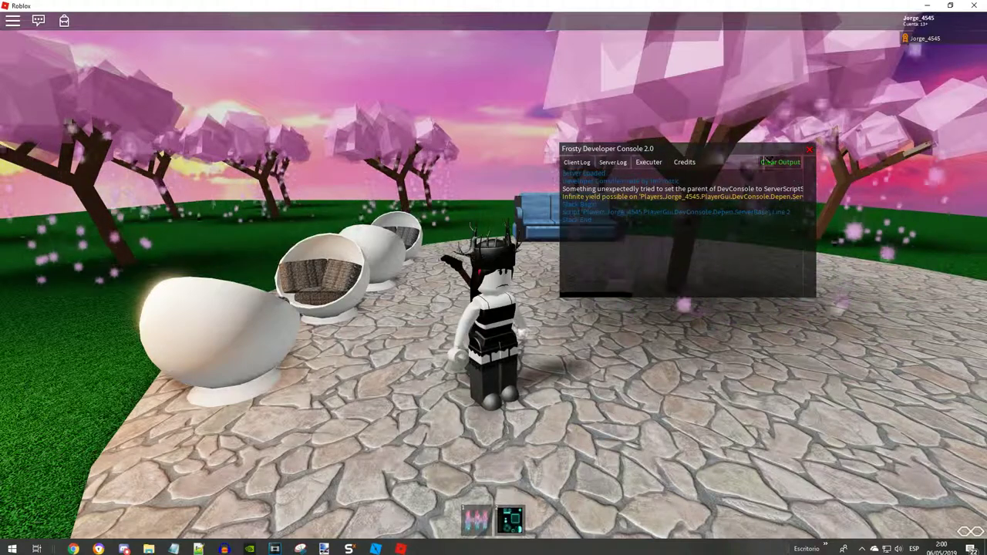
pyautogui.moveTo(768, 160); pyautogui.dragTo(767, 152)
pyautogui.click(571, 154)
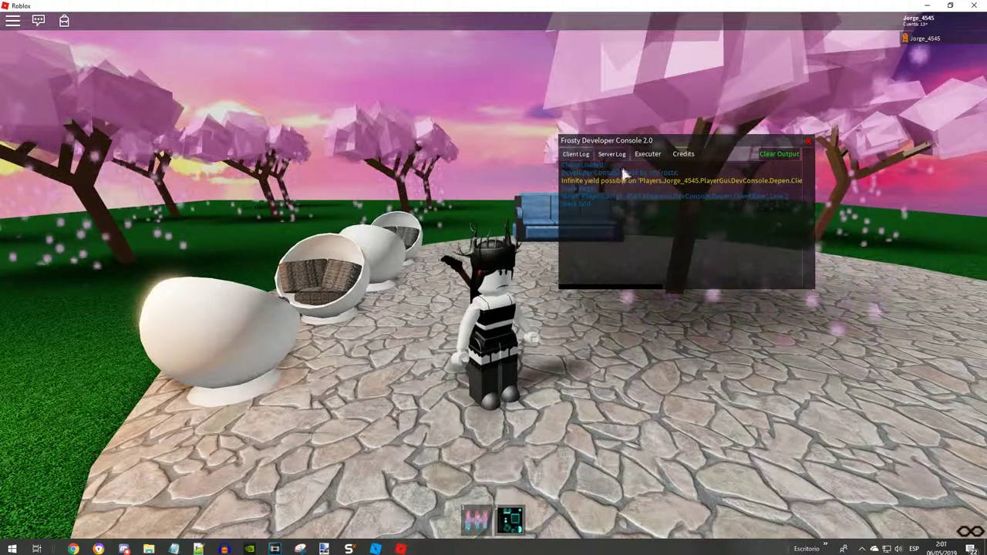
pyautogui.click(644, 154)
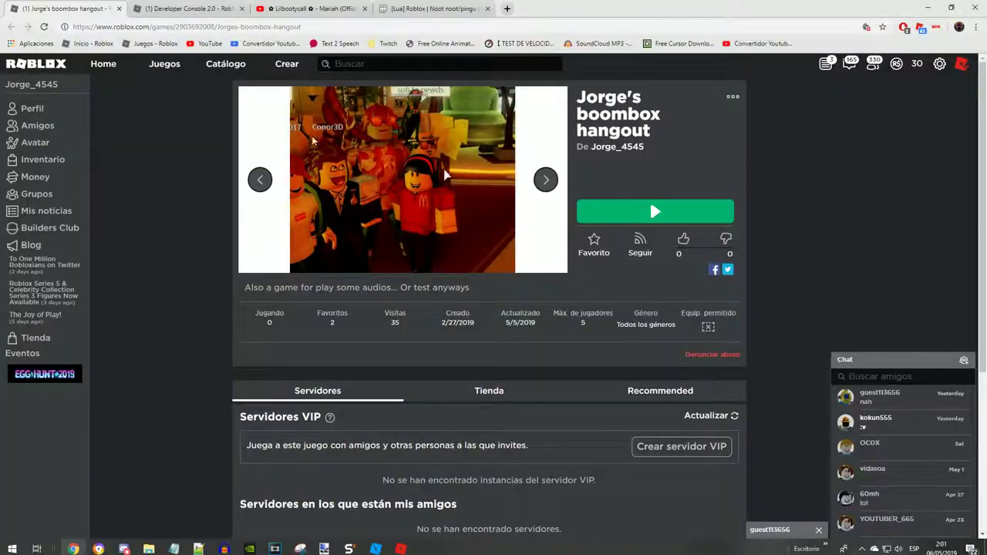
# - Select the entire 'Noot noot/pingu' Pastebin script from line 1 through its last line
pyautogui.click(389, 10)
pyautogui.scroll(4, 226, 152)
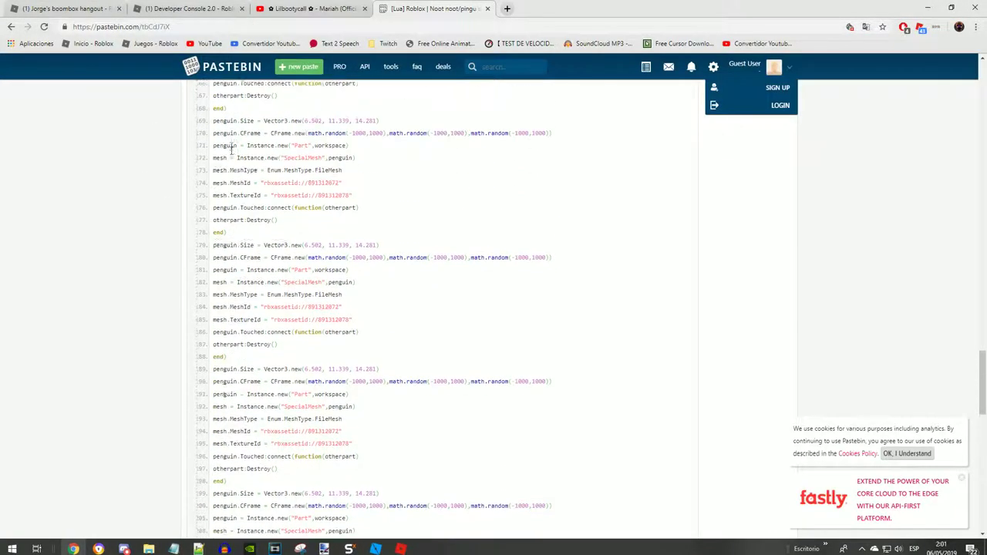
pyautogui.scroll(4, 224, 147)
pyautogui.scroll(4, 222, 140)
pyautogui.scroll(20, 222, 140)
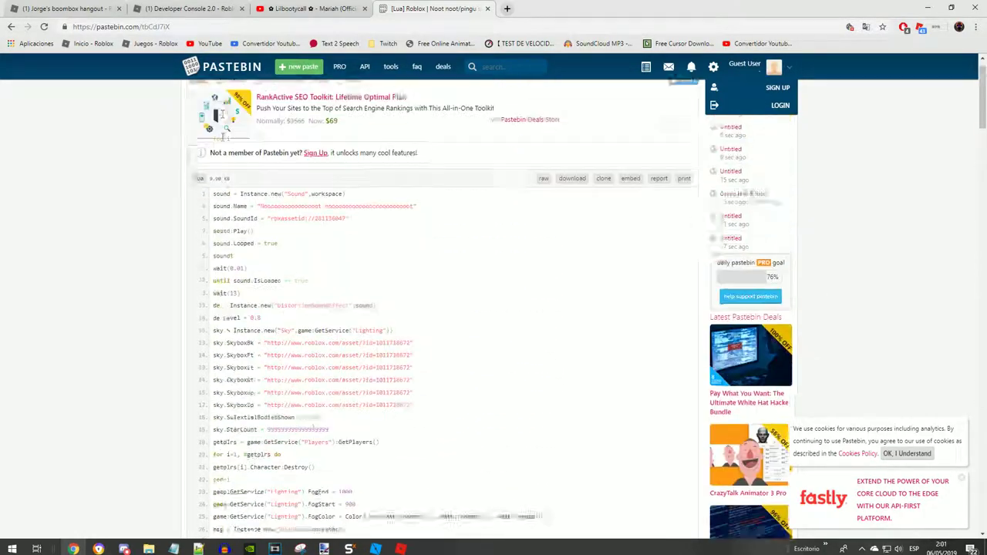
pyautogui.moveTo(214, 221); pyautogui.dragTo(248, 292)
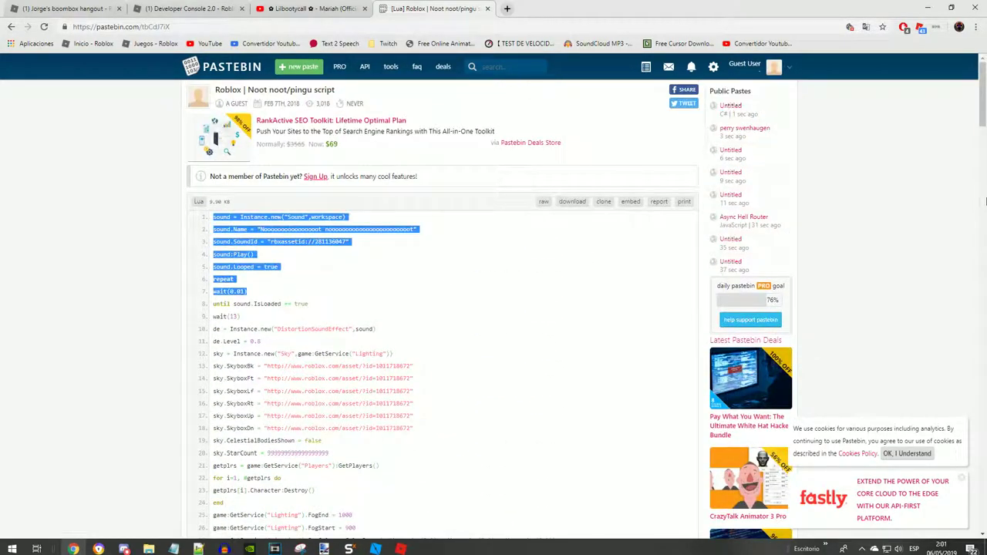
pyautogui.moveTo(983, 92); pyautogui.dragTo(985, 417)
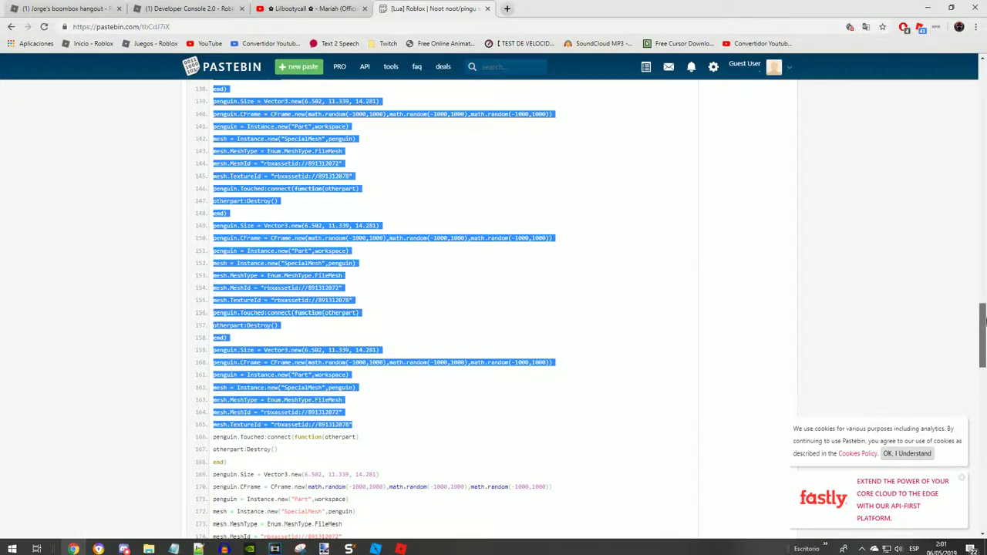
pyautogui.moveTo(984, 322); pyautogui.dragTo(978, 416)
pyautogui.keyDown('shift'); pyautogui.click(315, 478); pyautogui.keyUp('shift')
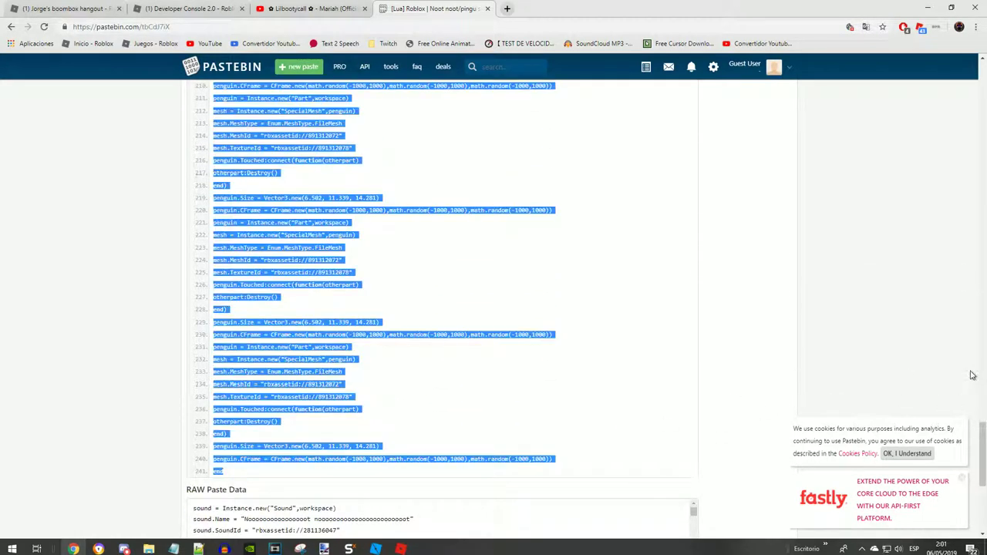
pyautogui.moveTo(983, 453); pyautogui.dragTo(985, 98)
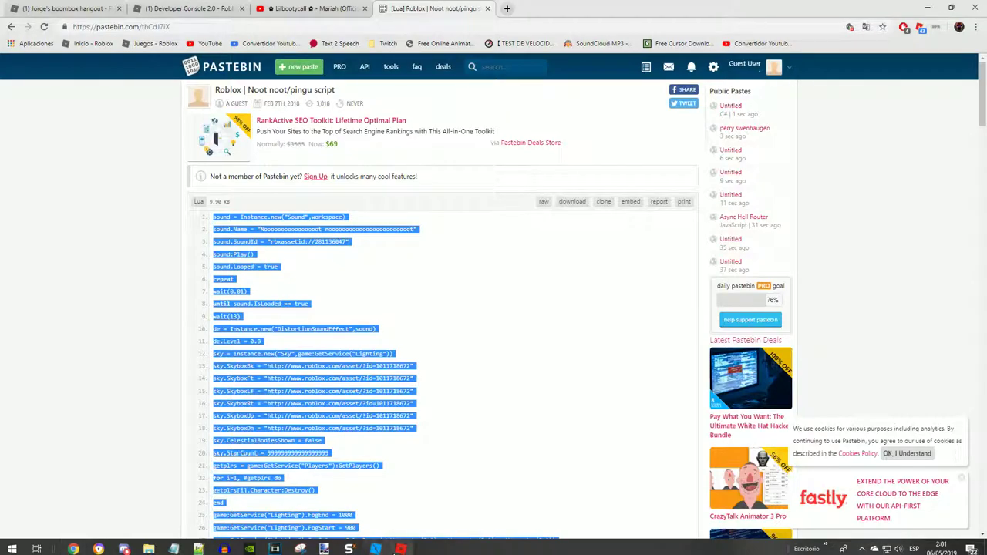
pyautogui.click(401, 549)
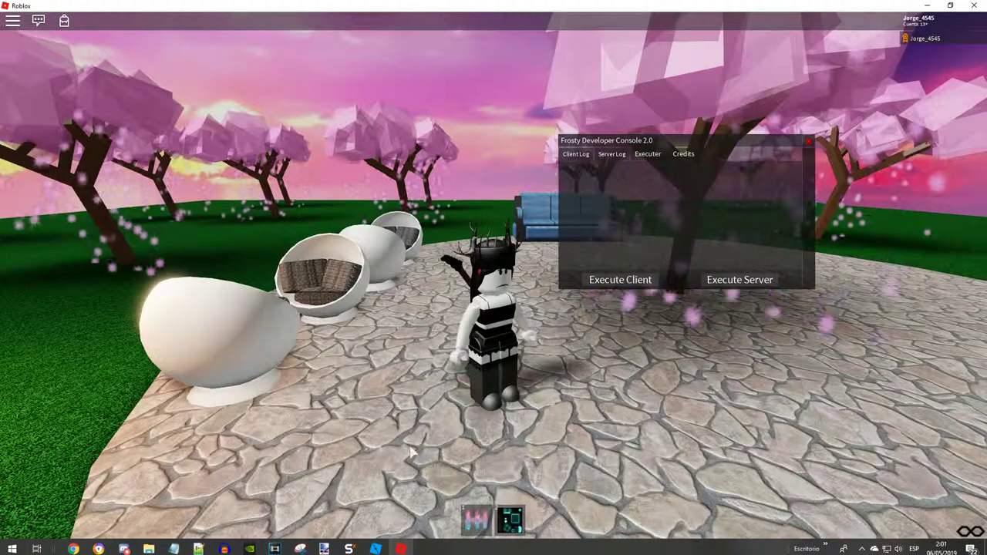
# - Paste the Noot noot script into the console executer and orbit to watch the effect
pyautogui.click(605, 233)
pyautogui.hotkey('ctrl', 'v')
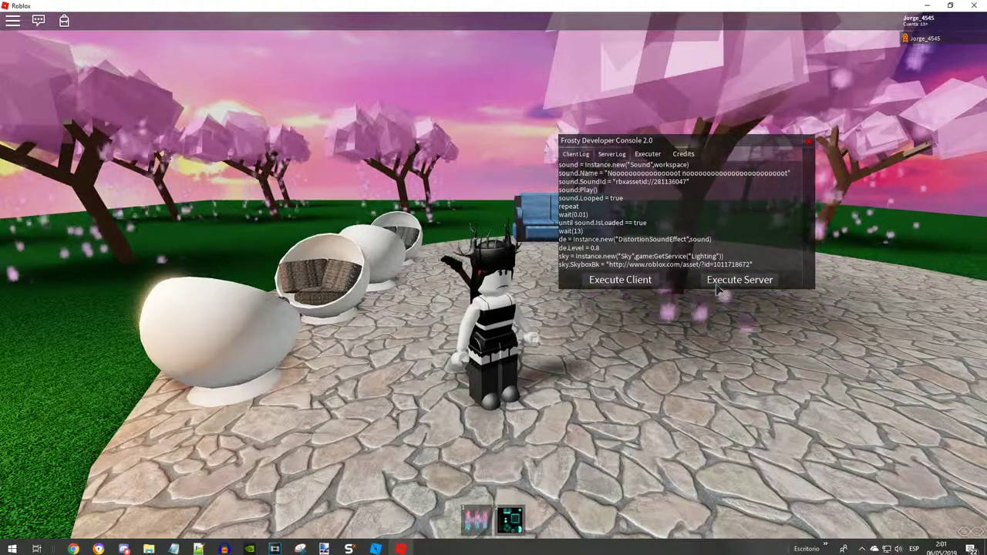
pyautogui.moveTo(273, 343); pyautogui.dragTo(367, 397, button='right')
pyautogui.scroll(-5, 368, 396)
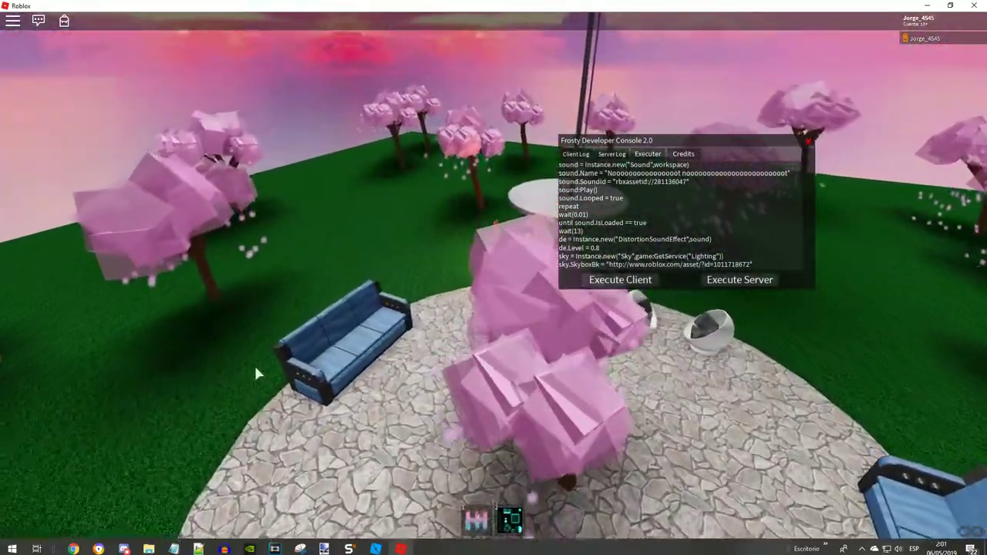
pyautogui.moveTo(257, 373); pyautogui.dragTo(440, 418, button='right')
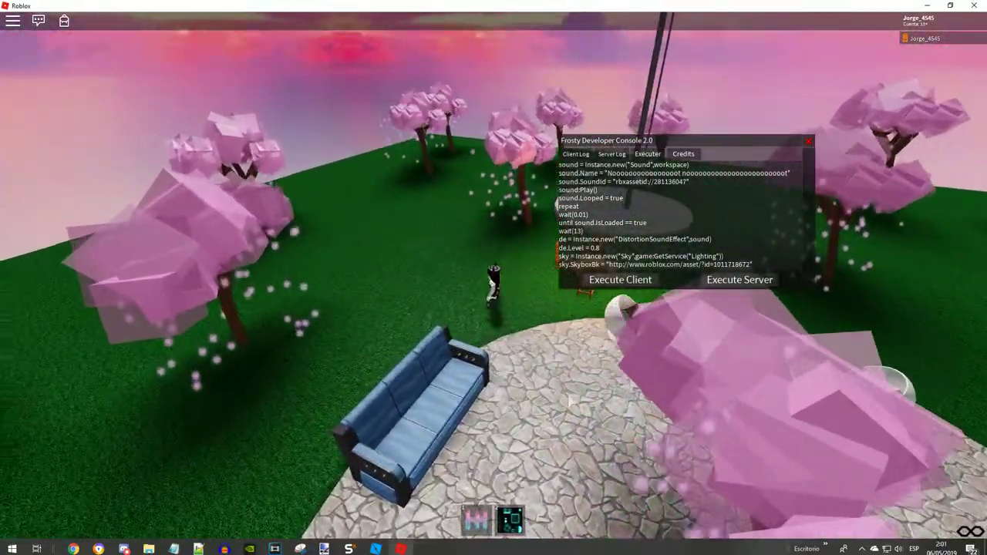
pyautogui.scroll(-5, 399, 417)
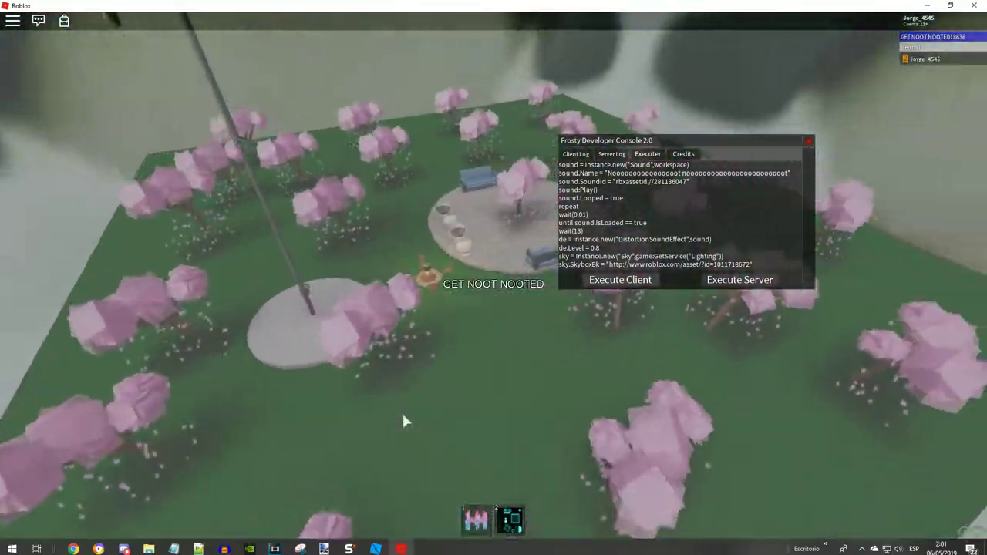
pyautogui.moveTo(402, 421); pyautogui.dragTo(401, 421, button='right')
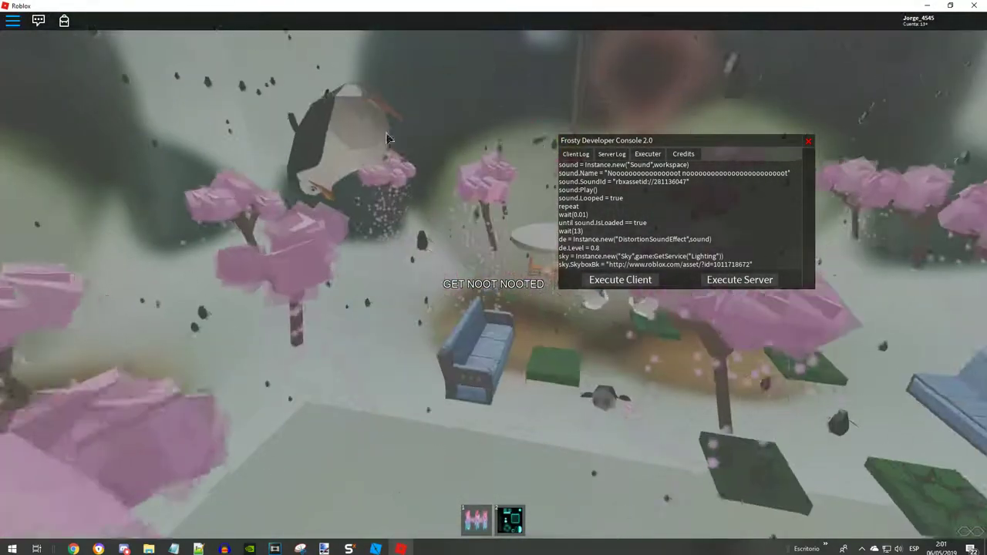
# - Turn the game volume down to zero in the in-game Config settings
pyautogui.press('Escape')
pyautogui.click(402, 115)
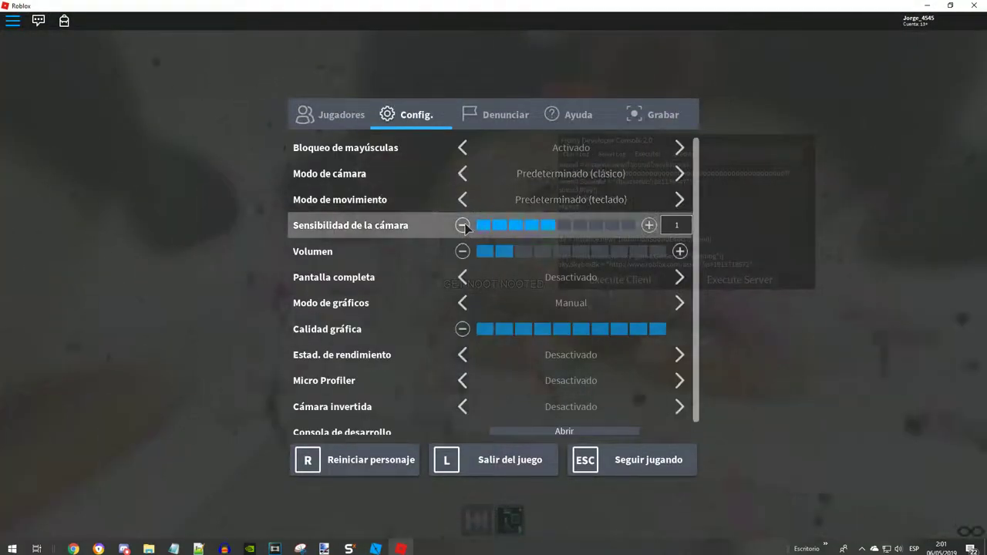
pyautogui.click(462, 251)
pyautogui.click(462, 251)
pyautogui.press('Escape')
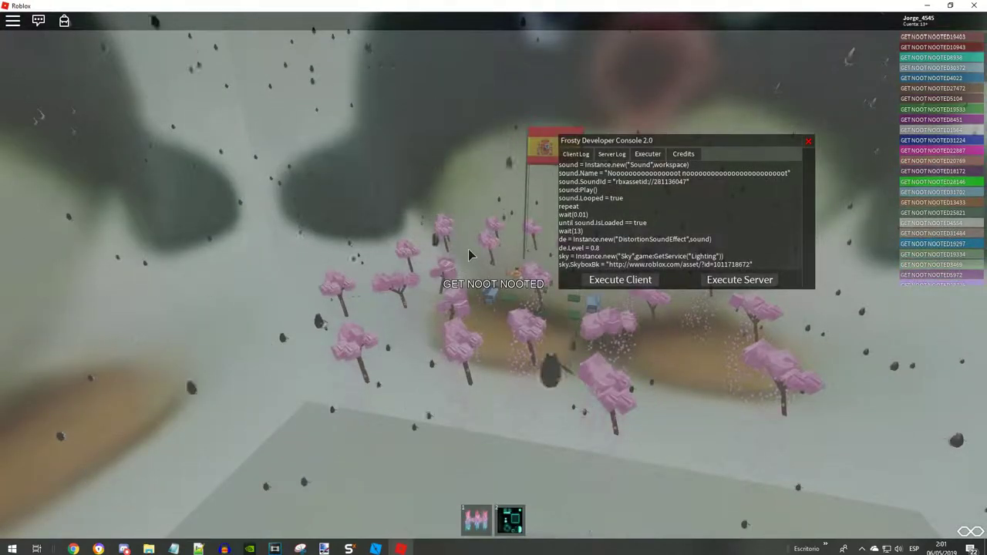
# - Drag the developer console window up and to the right
pyautogui.moveTo(736, 143); pyautogui.dragTo(775, 117)
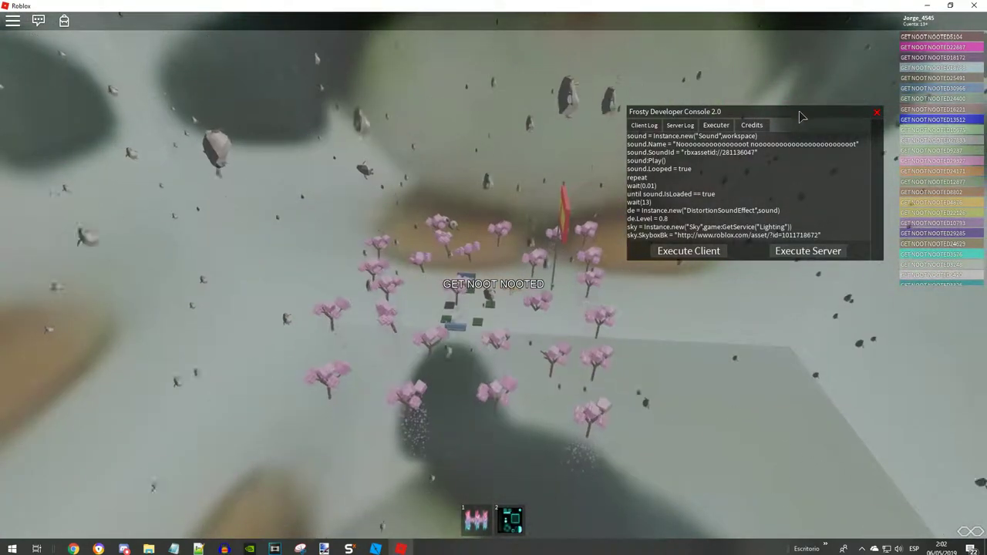
pyautogui.moveTo(801, 115); pyautogui.dragTo(797, 112)
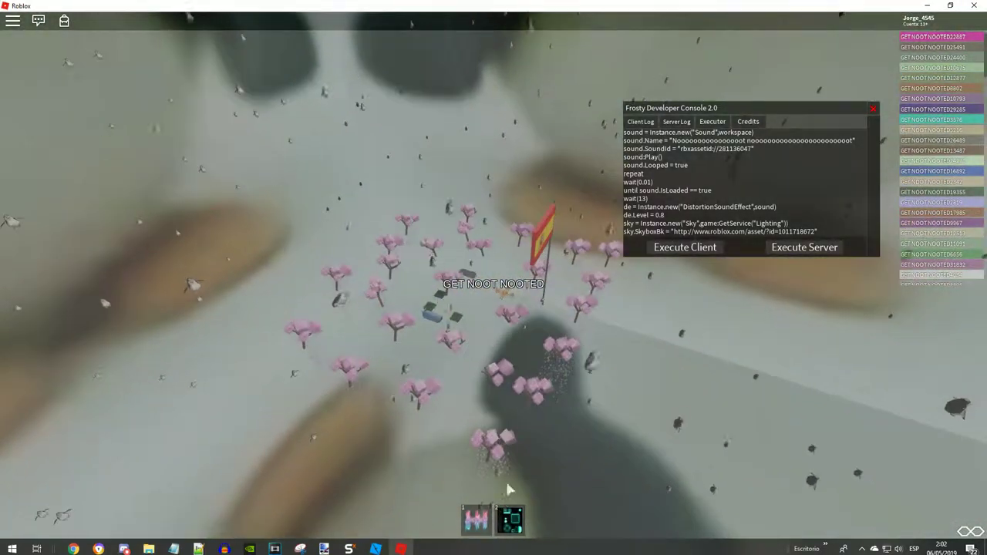
pyautogui.moveTo(748, 107); pyautogui.dragTo(762, 94)
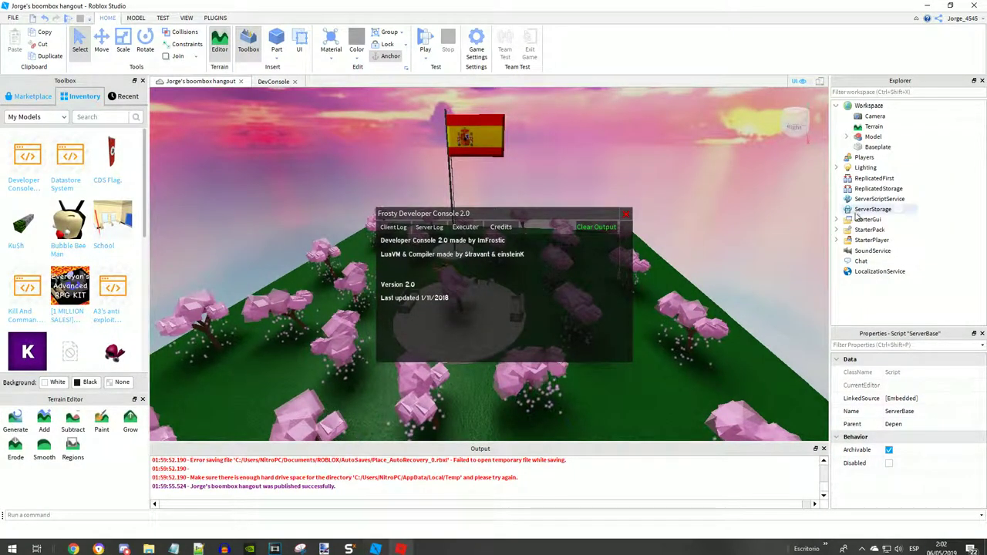
# - Open the DevConsole script under StarterGui and select the third allowed player name on line 6
pyautogui.click(837, 220)
pyautogui.click(880, 229)
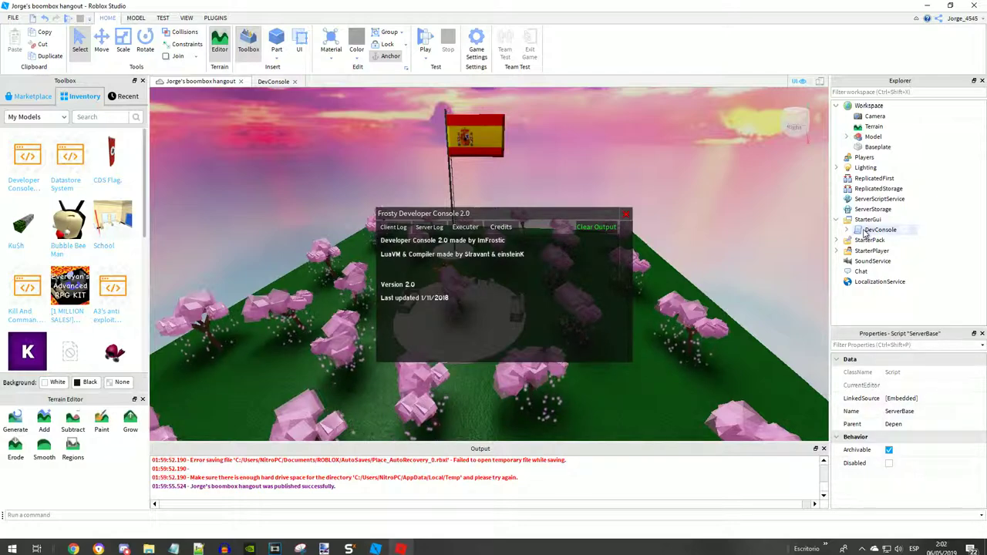
pyautogui.doubleClick(880, 230)
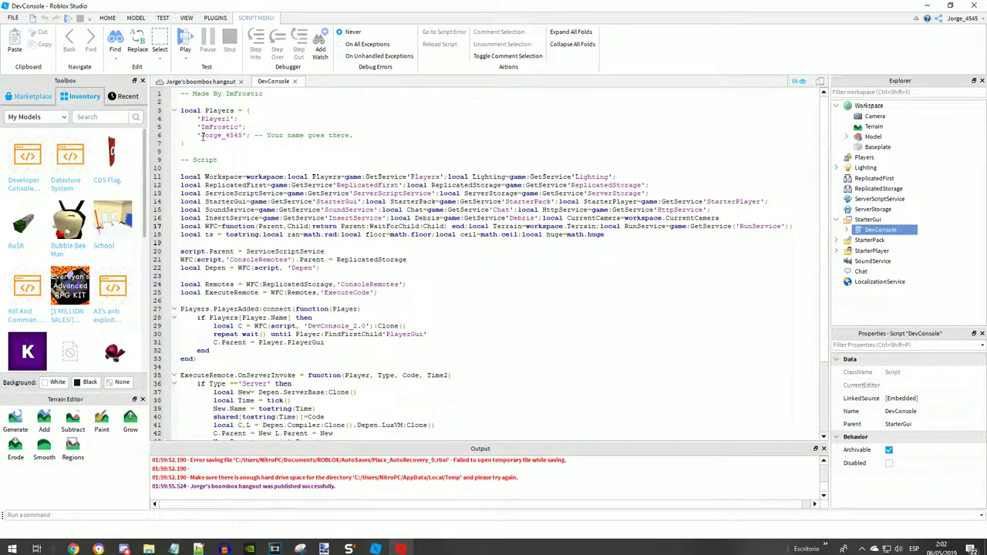
pyautogui.moveTo(202, 135); pyautogui.dragTo(245, 135)
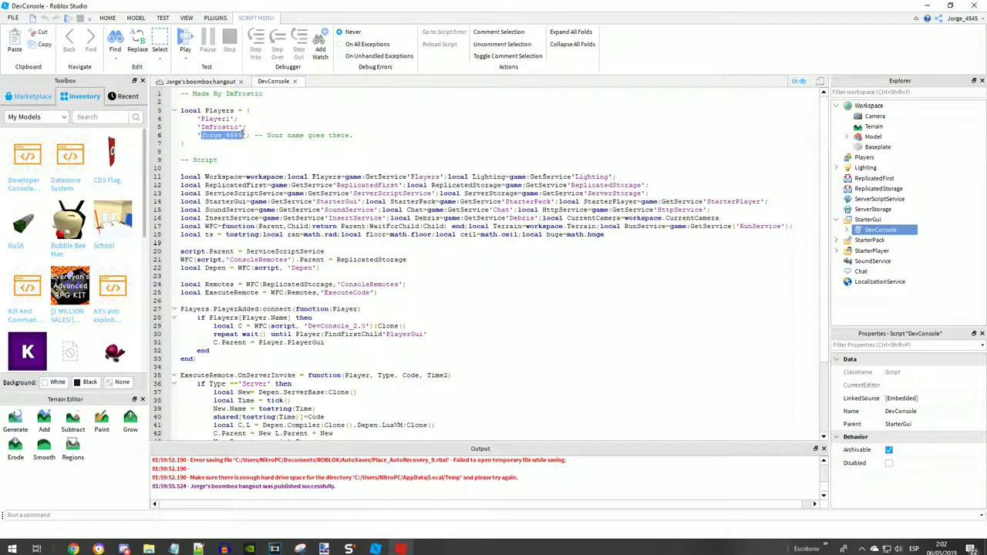
pyautogui.click(244, 128)
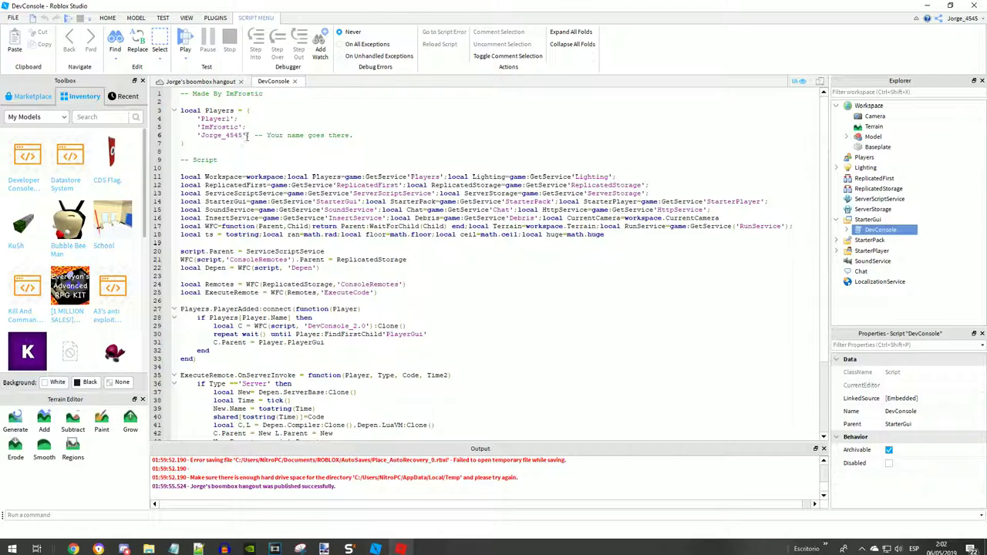
pyautogui.moveTo(246, 135); pyautogui.dragTo(199, 139)
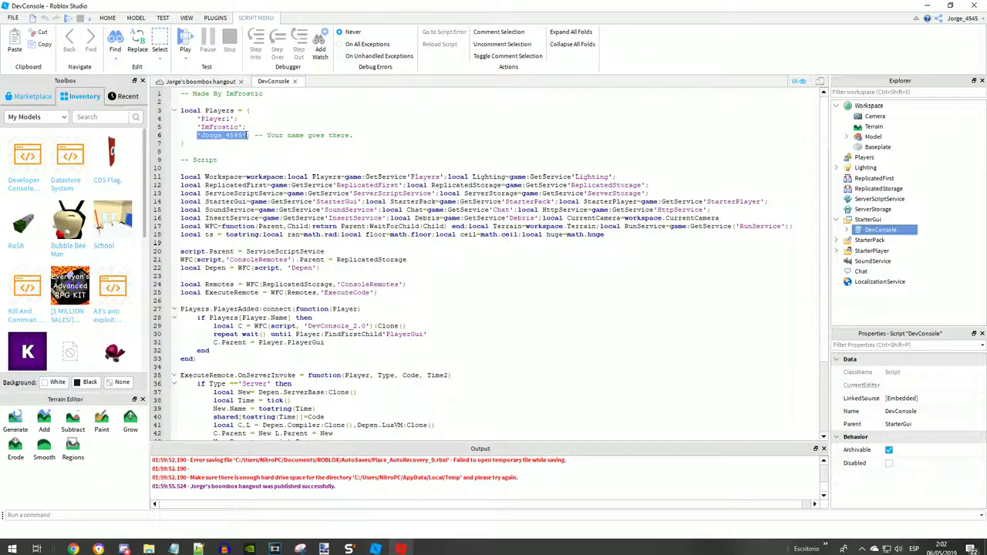
pyautogui.click(245, 140)
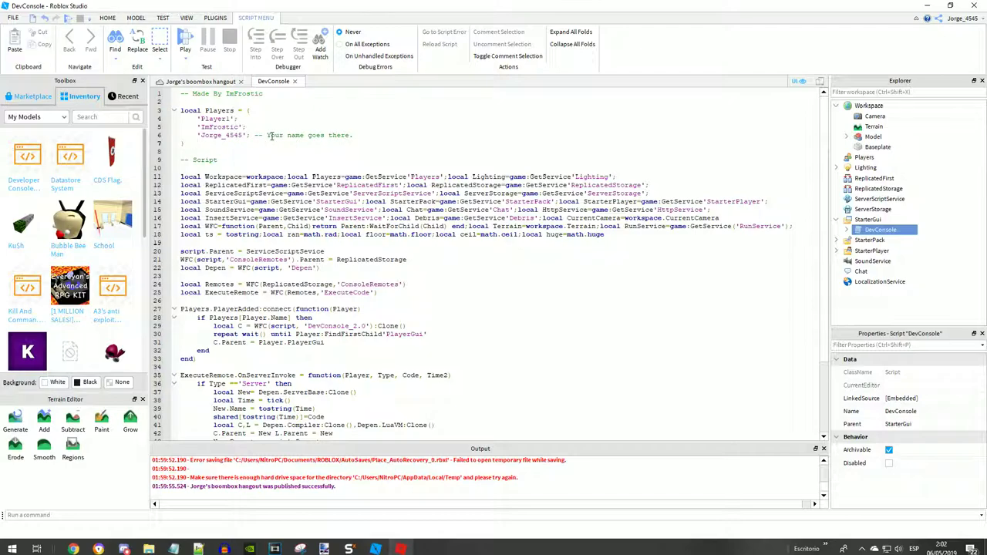
pyautogui.write("'Jorge_4545'")
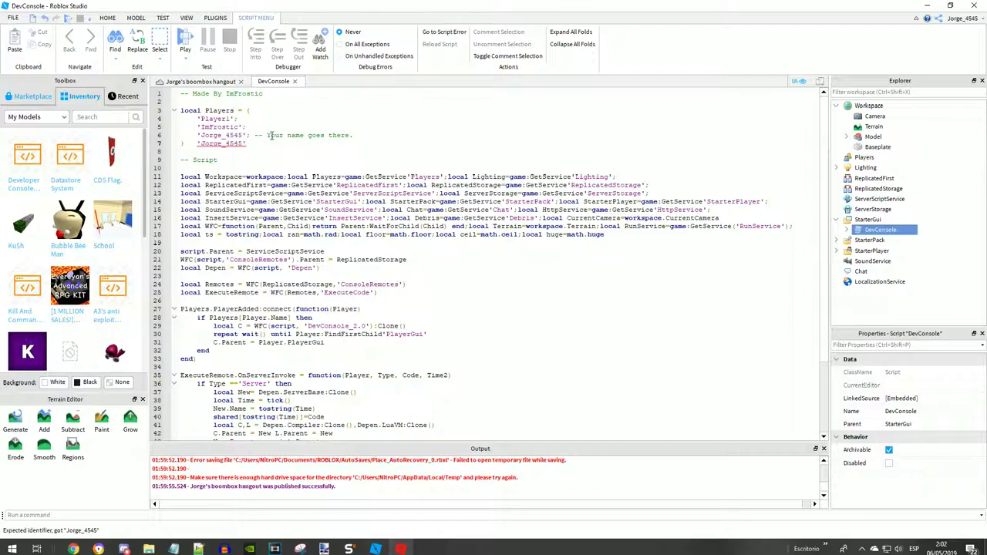
pyautogui.moveTo(200, 144); pyautogui.dragTo(250, 143)
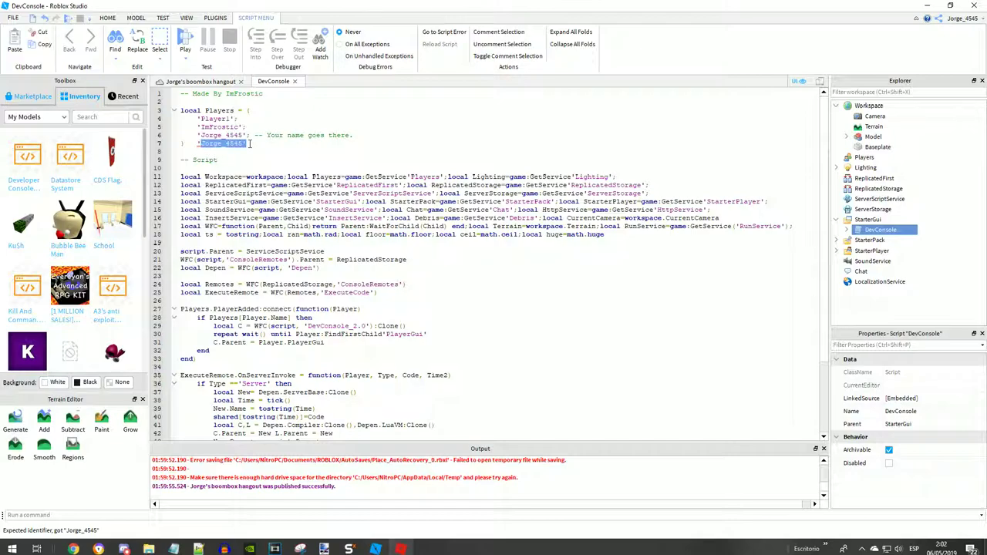
pyautogui.write('gue')
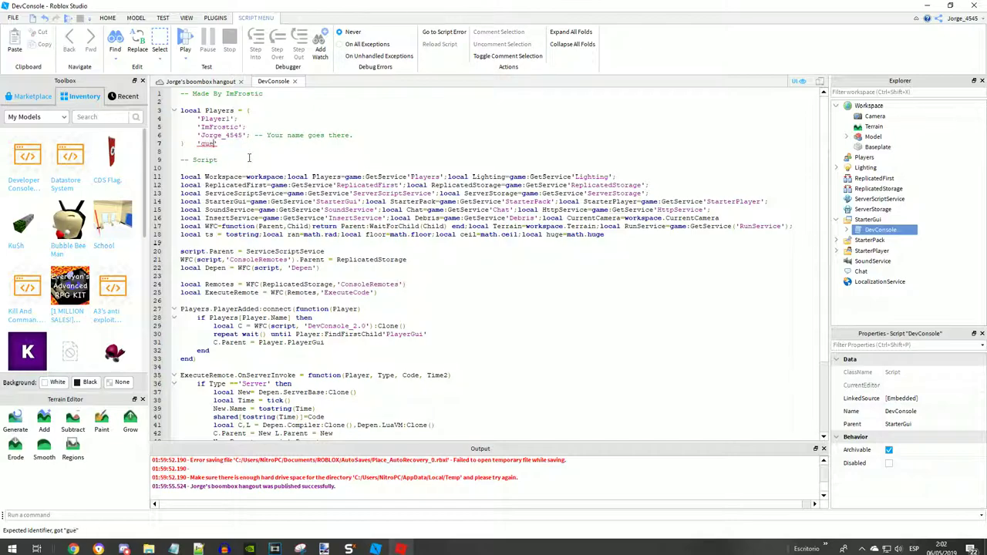
pyautogui.write("st113656';")
pyautogui.moveTo(254, 144); pyautogui.dragTo(190, 143)
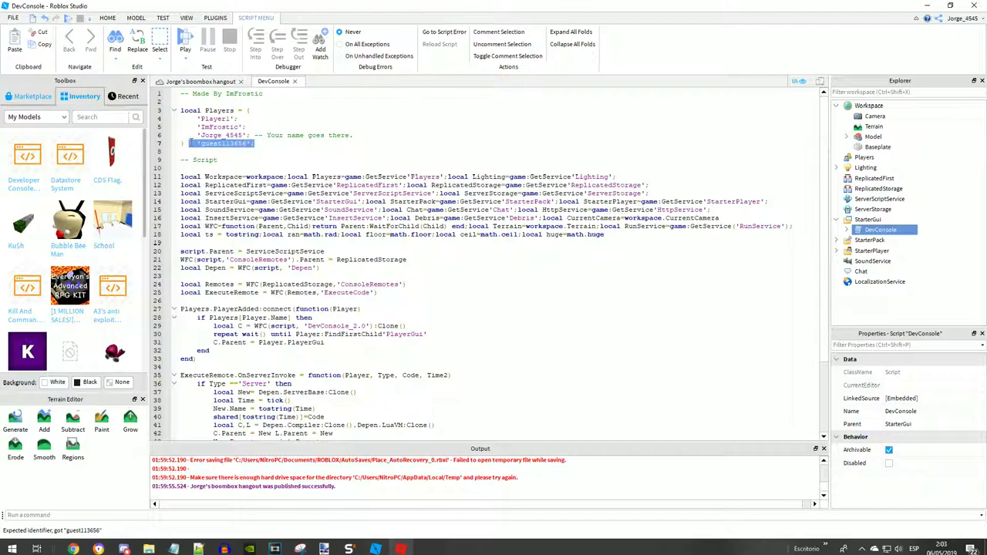
pyautogui.press('BackSpace')
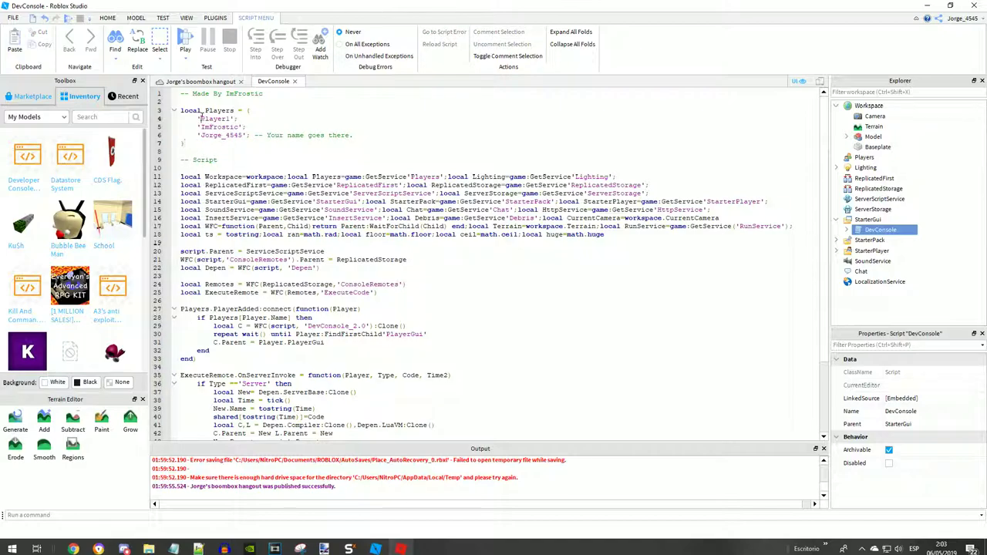
pyautogui.moveTo(202, 118); pyautogui.dragTo(244, 127)
pyautogui.click(244, 127)
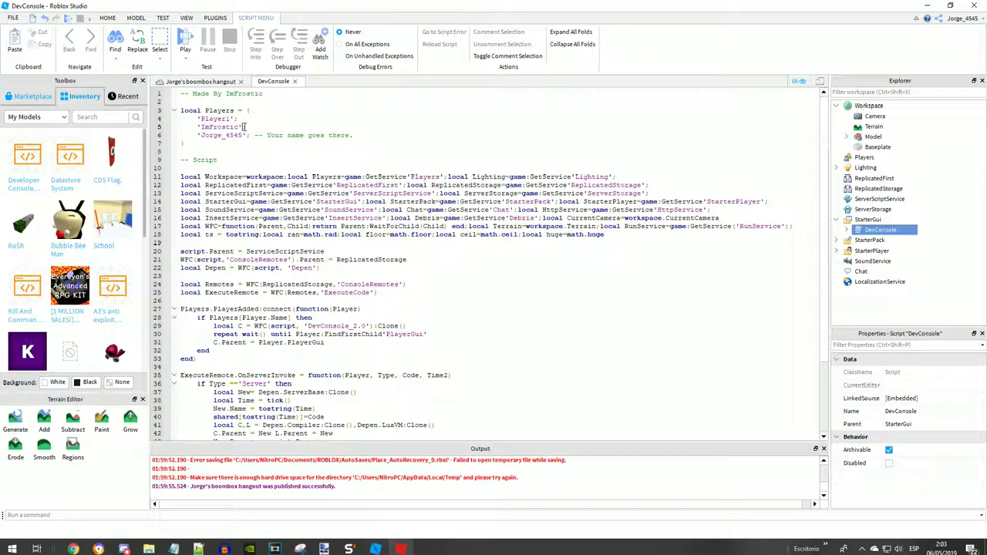